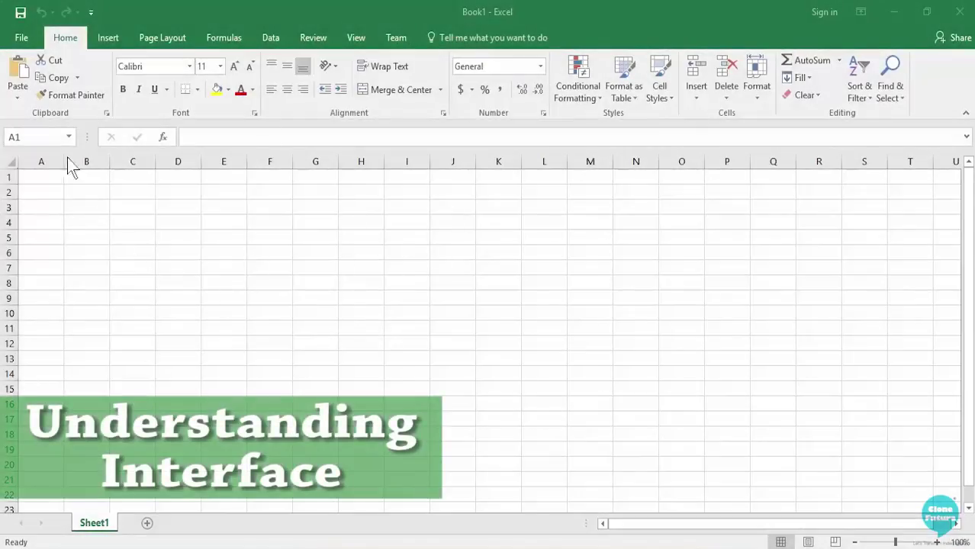
Select columns A through D in turn, then make E3 and F3 the active cell
{"action": "left_click", "coordinate": [89, 201]}
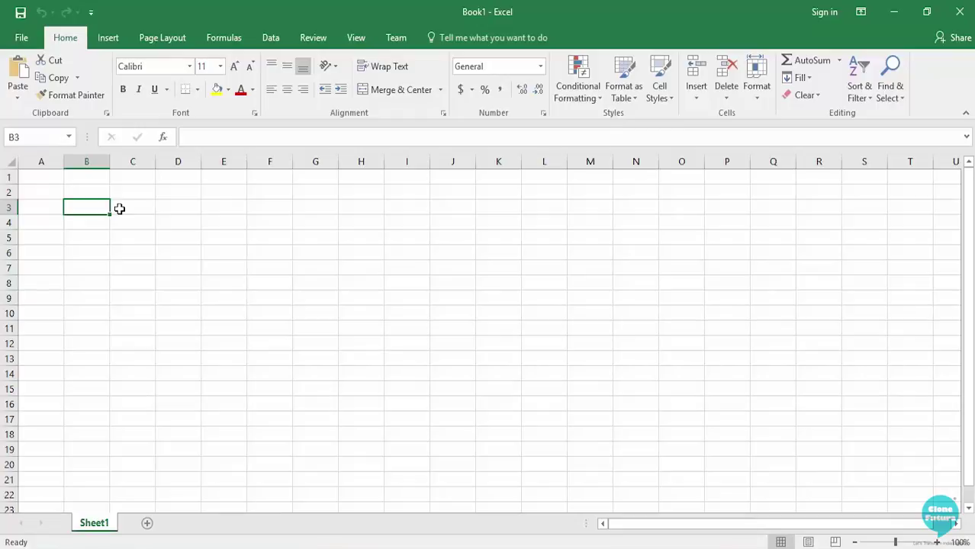
{"action": "left_click", "coordinate": [41, 161]}
{"action": "left_click", "coordinate": [83, 162]}
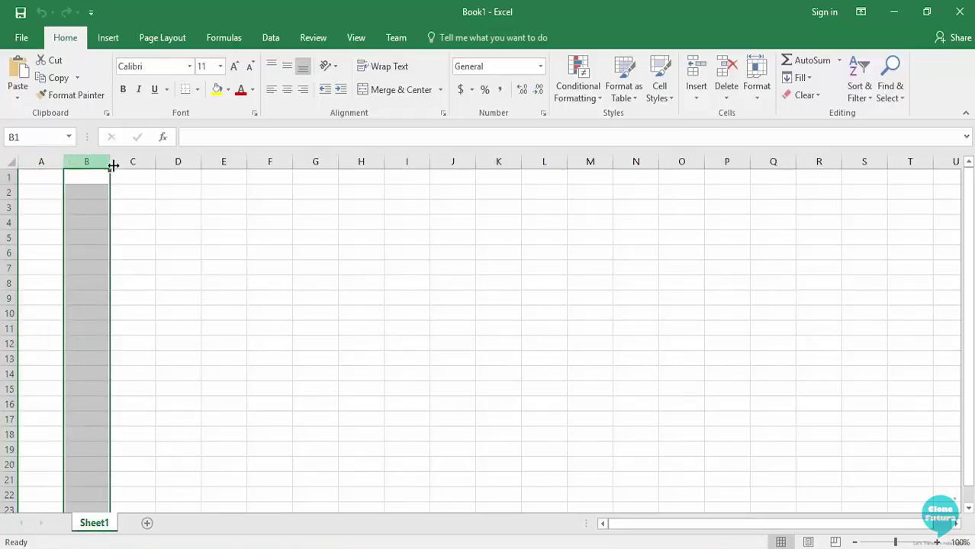
{"action": "left_click", "coordinate": [142, 161]}
{"action": "left_click", "coordinate": [178, 161]}
{"action": "left_click", "coordinate": [204, 208]}
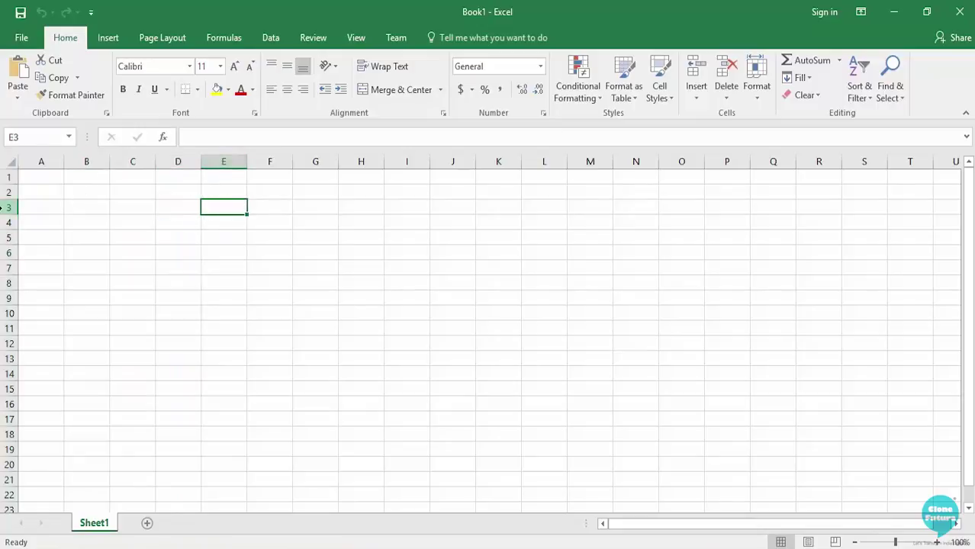
{"action": "left_click", "coordinate": [269, 200]}
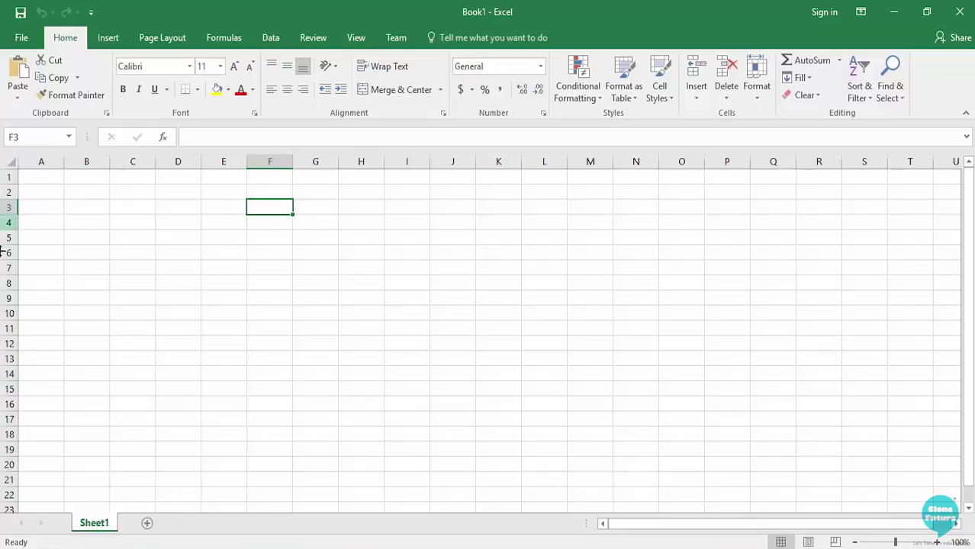
Jump to A1 with Ctrl+Home, turn on End mode, then activate E3, F3, E3 and B3
{"action": "key", "text": "ctrl+Home"}
{"action": "key", "text": "End"}
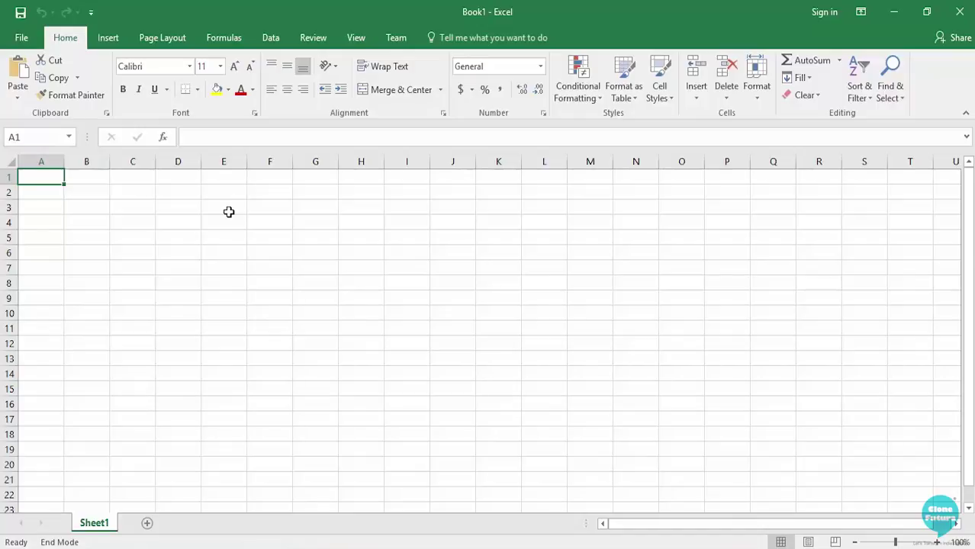
{"action": "left_click", "coordinate": [228, 210]}
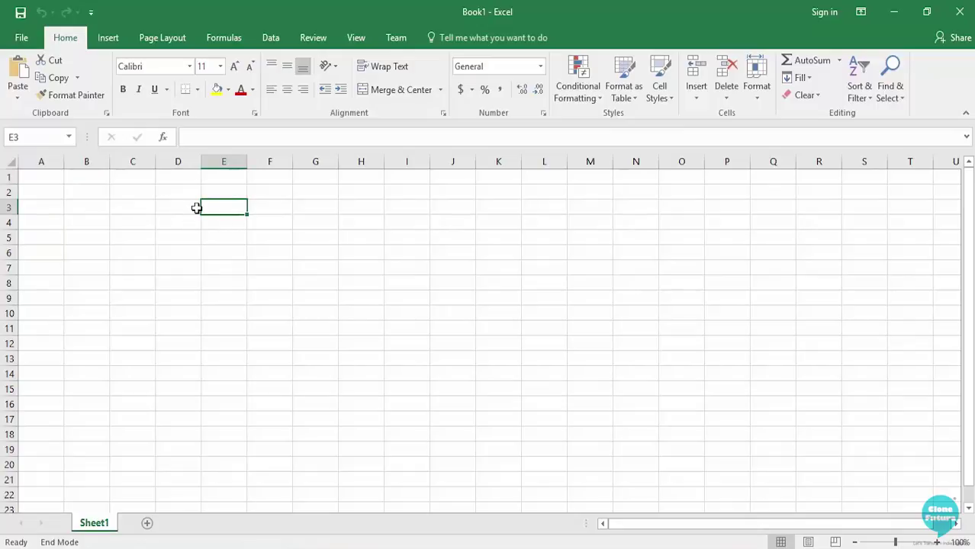
{"action": "left_click", "coordinate": [259, 212]}
{"action": "left_click", "coordinate": [220, 211]}
{"action": "left_click", "coordinate": [74, 211]}
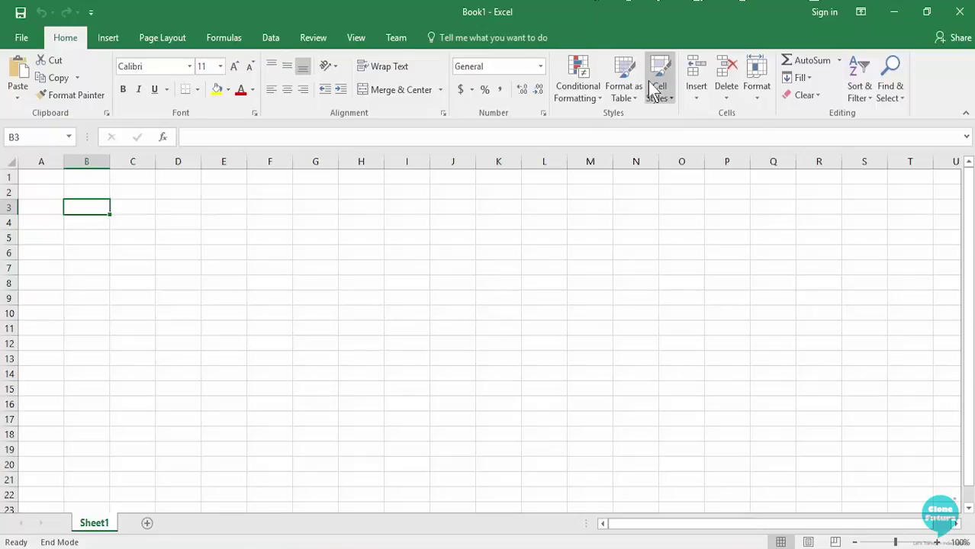
Set the ribbon to Auto-hide Ribbon, then bring it back temporarily from the top edge
{"action": "left_click", "coordinate": [862, 12]}
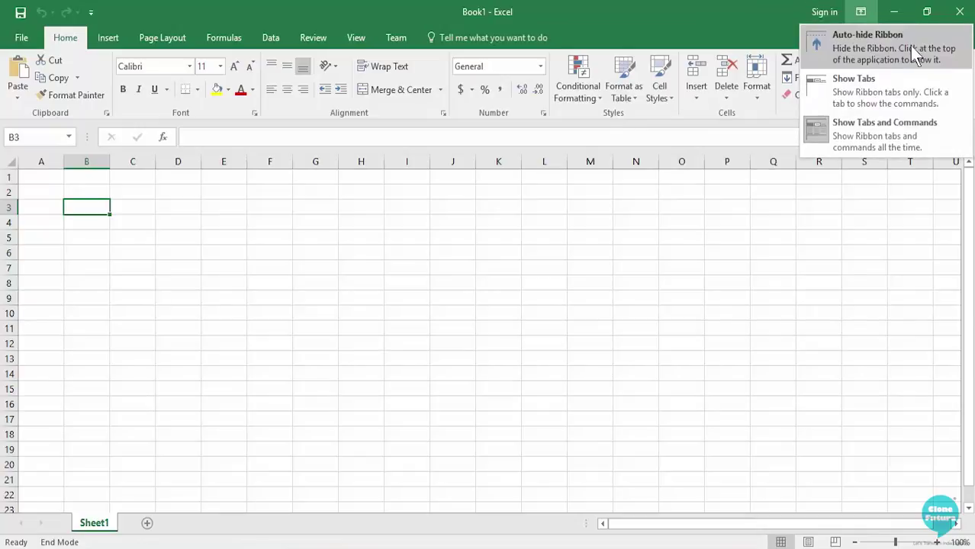
{"action": "left_click", "coordinate": [864, 38]}
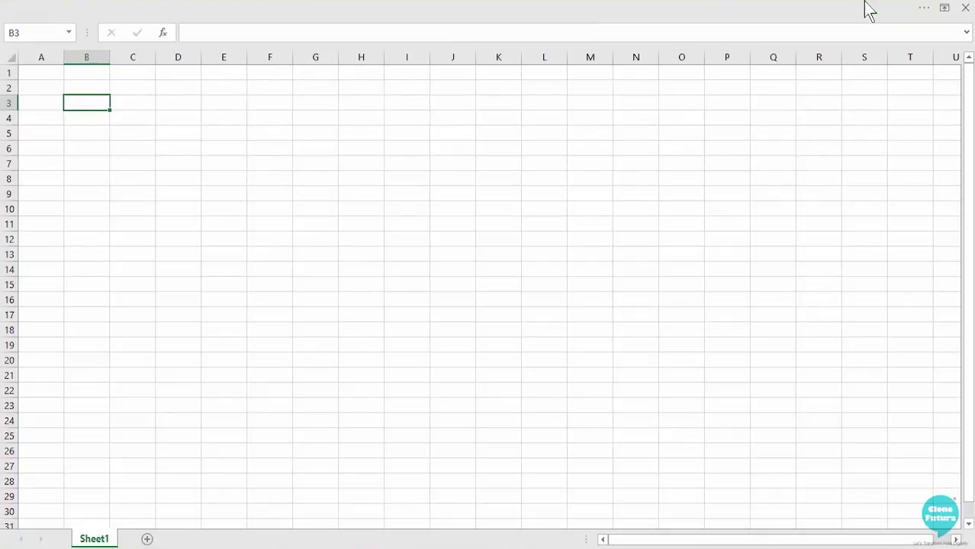
{"action": "left_click", "coordinate": [866, 9]}
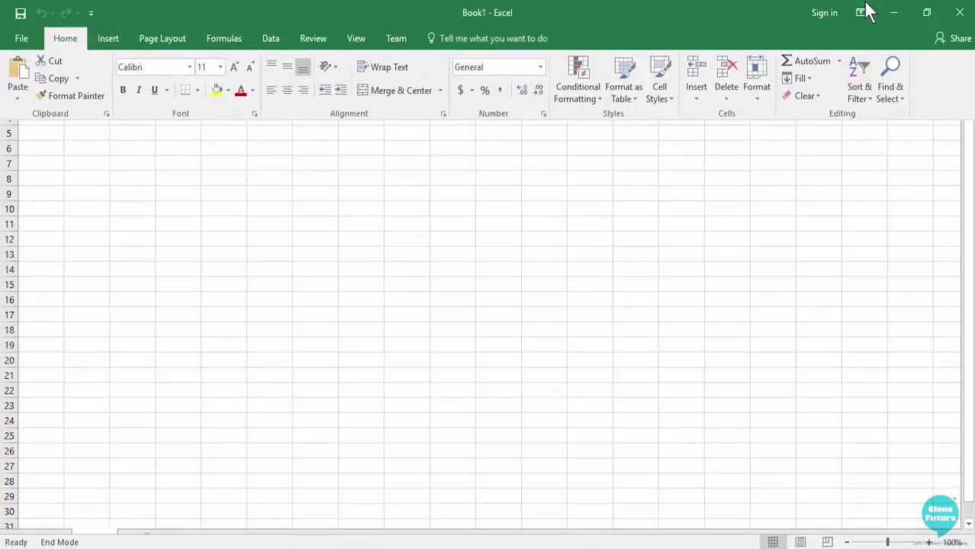
Try the Show Tabs ribbon option, then switch to Show Tabs and Commands
{"action": "left_click", "coordinate": [868, 10]}
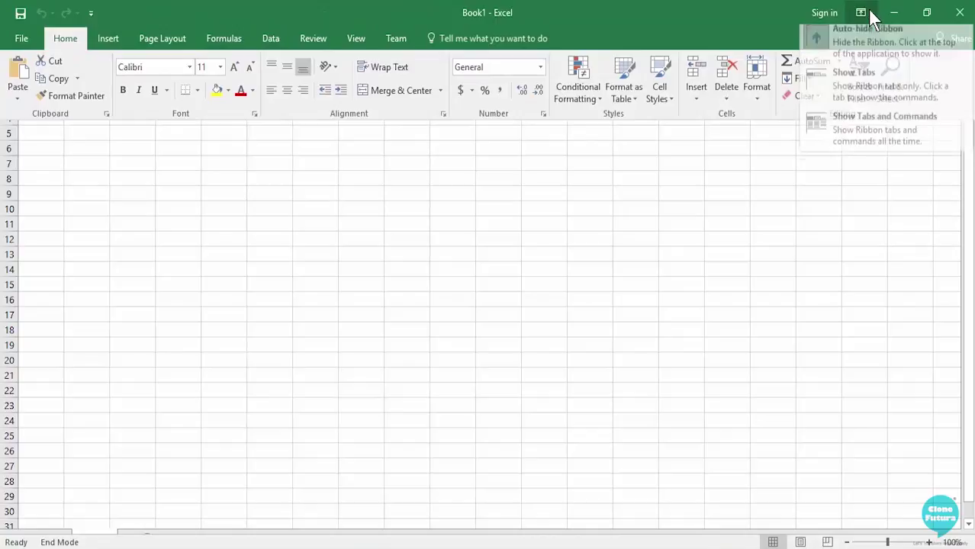
{"action": "left_click", "coordinate": [874, 97]}
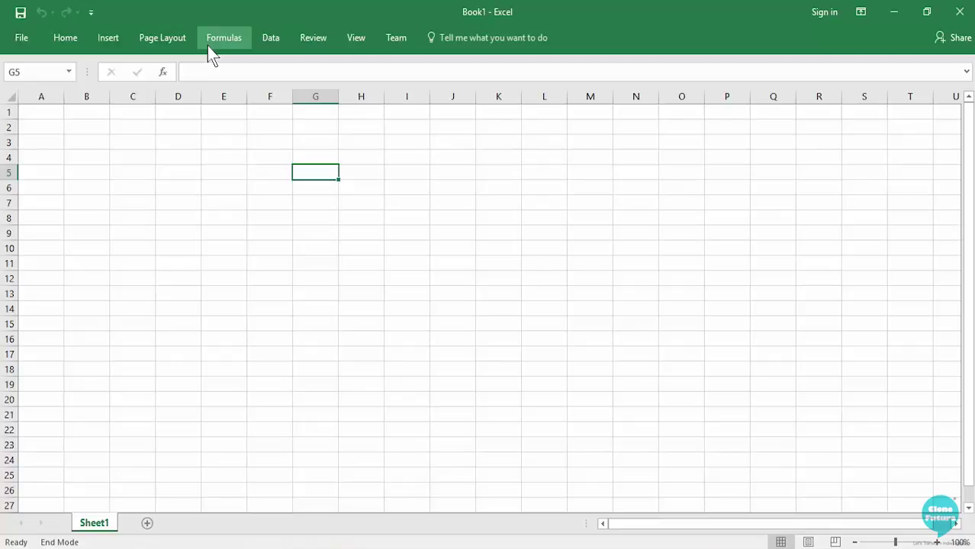
{"action": "left_click", "coordinate": [862, 12]}
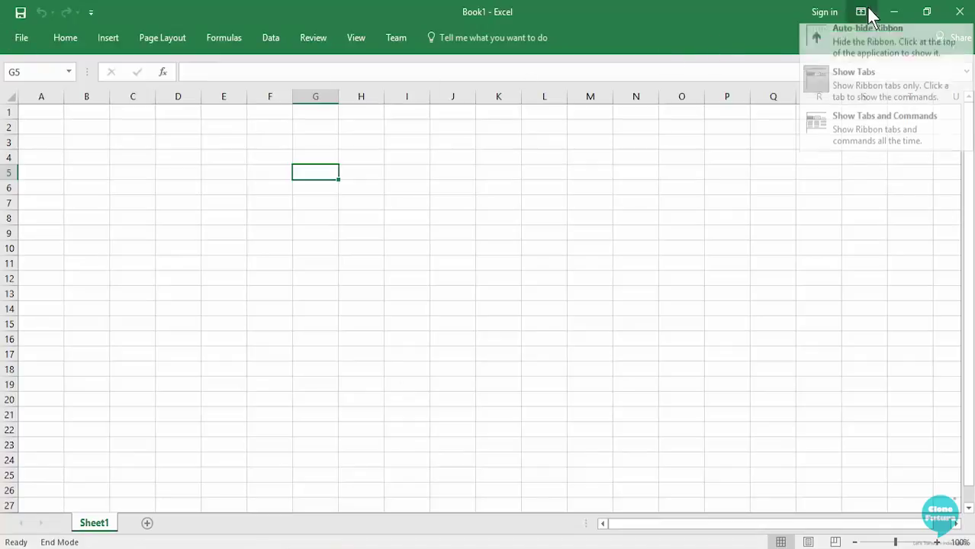
{"action": "left_click", "coordinate": [890, 135]}
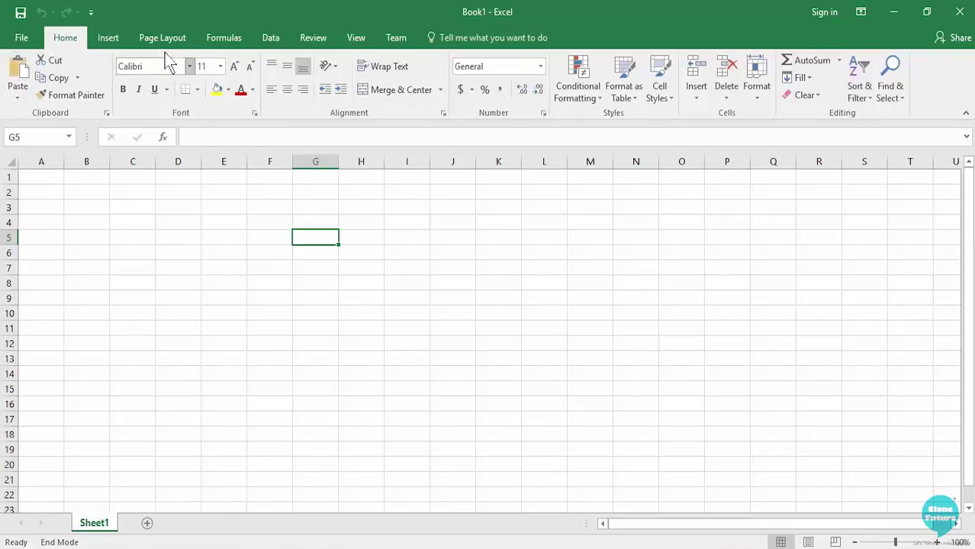
{"action": "left_click", "coordinate": [105, 38]}
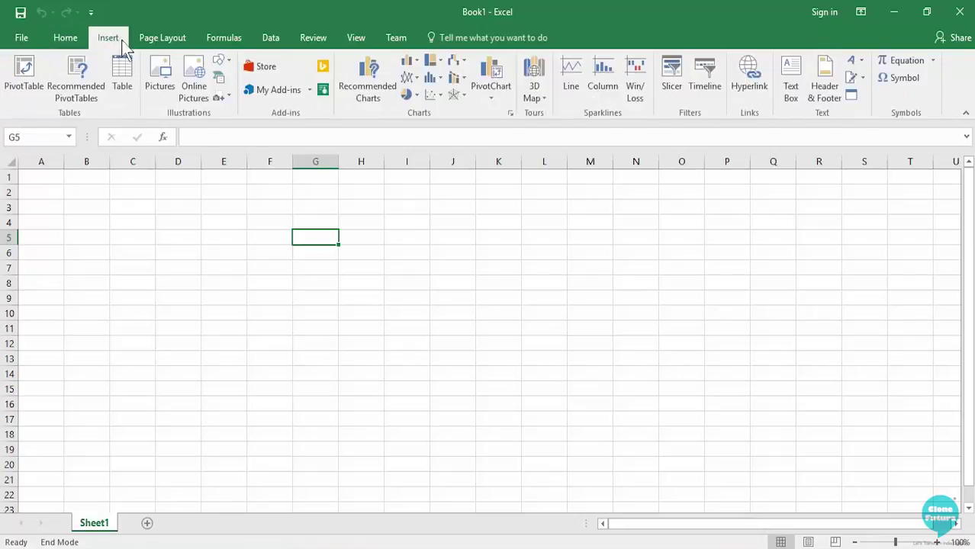
{"action": "left_click", "coordinate": [221, 38]}
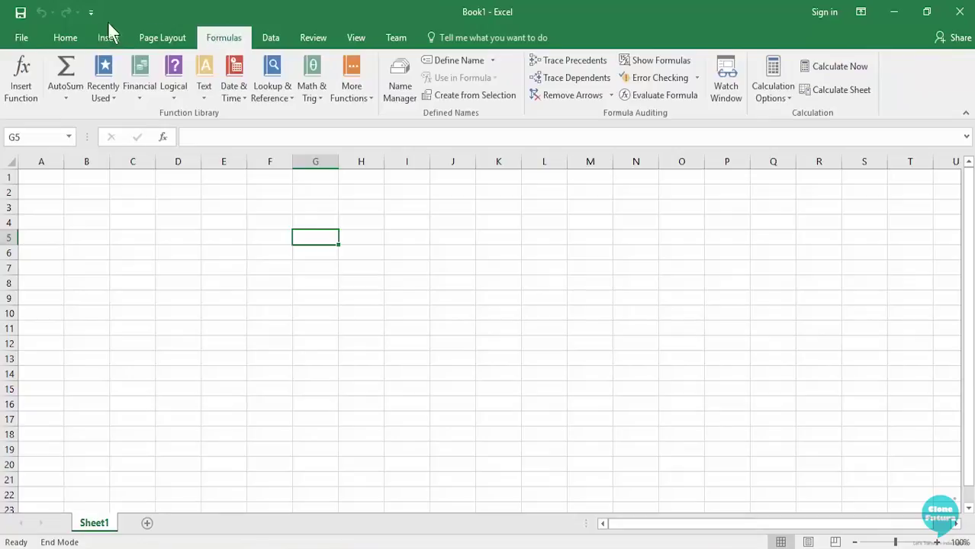
{"action": "left_click", "coordinate": [80, 36]}
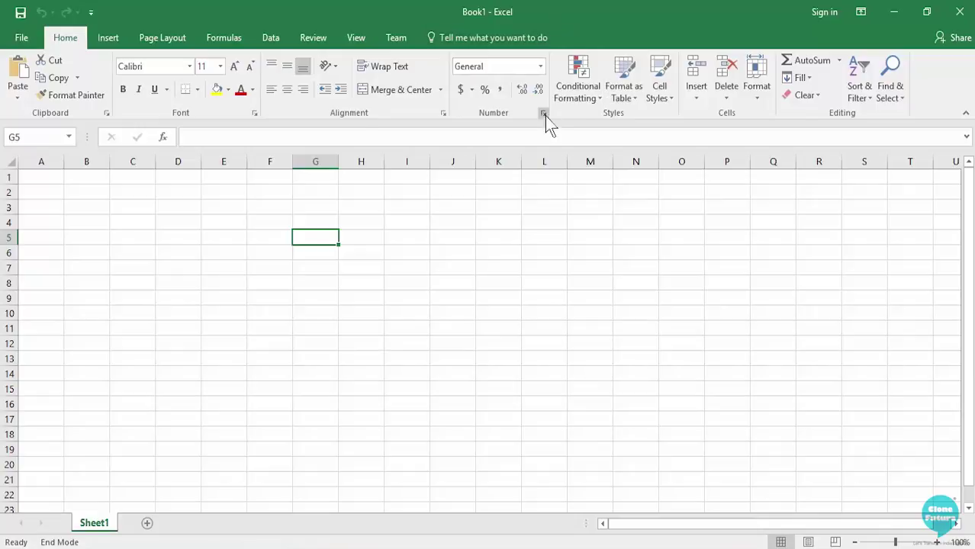
{"action": "left_click", "coordinate": [70, 95]}
{"action": "left_click", "coordinate": [258, 233]}
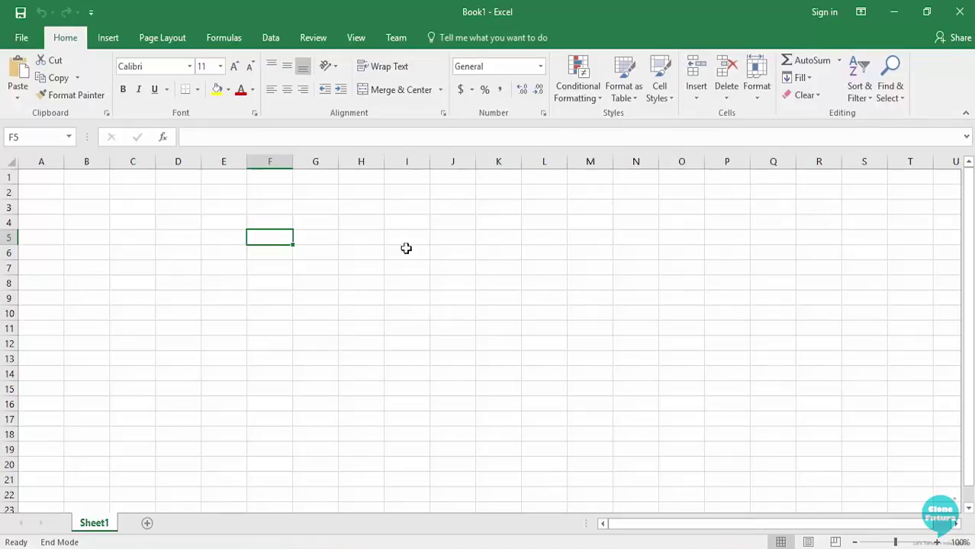
{"action": "left_click", "coordinate": [353, 284]}
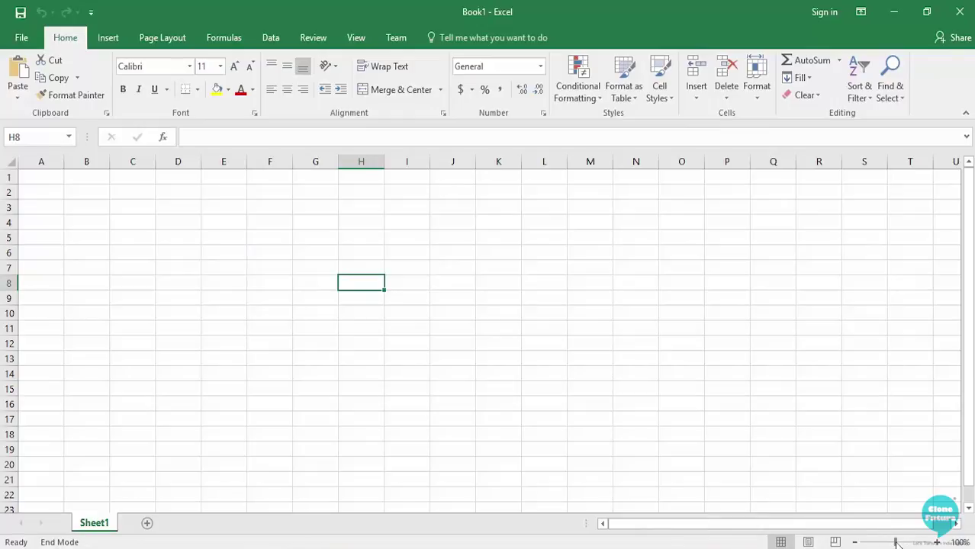
{"action": "mouse_move", "coordinate": [895, 543]}
{"action": "left_mouse_down"}
{"action": "mouse_move", "coordinate": [919, 537]}
{"action": "mouse_move", "coordinate": [896, 541]}
{"action": "left_mouse_up"}
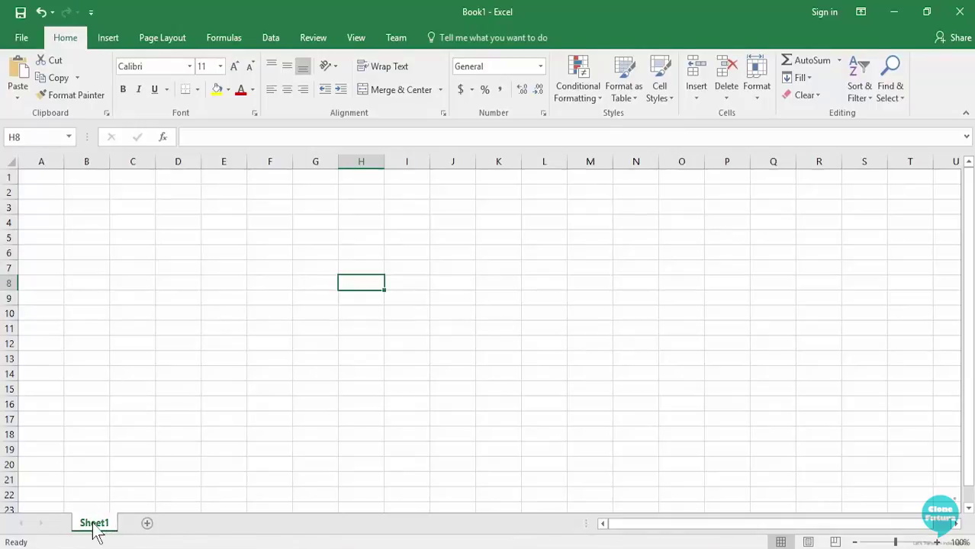
Add Sheet2 and select A2 and A1 there, then return to Sheet1 cell A3
{"action": "left_click", "coordinate": [147, 524]}
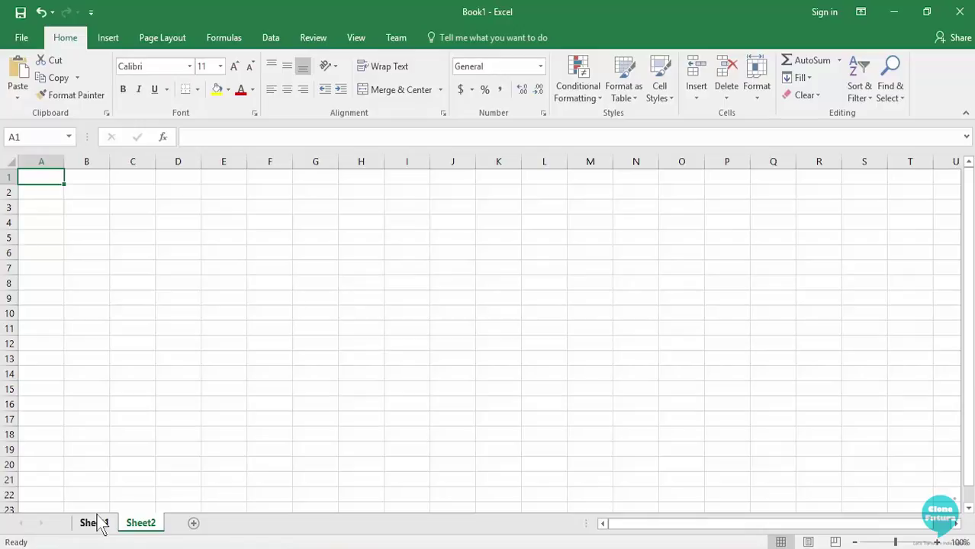
{"action": "left_click", "coordinate": [98, 523]}
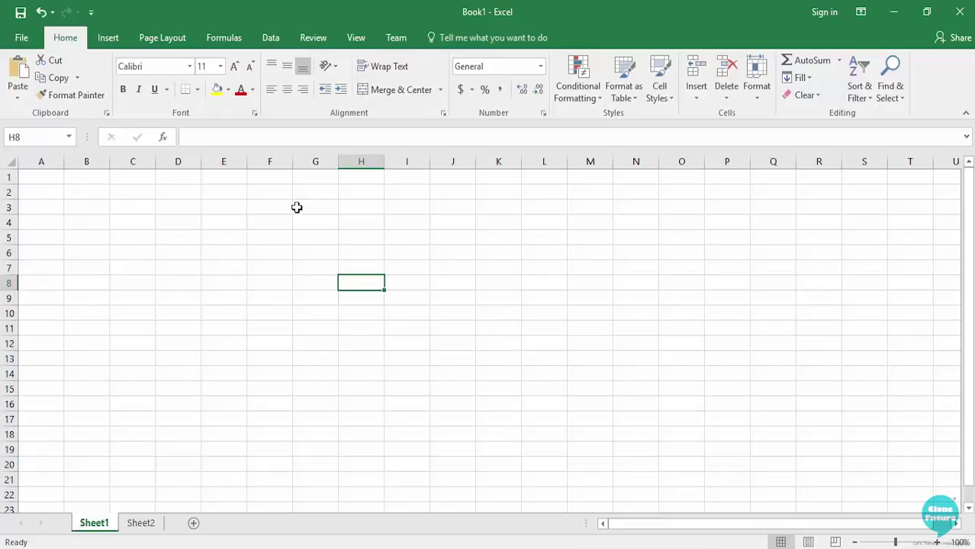
{"action": "left_click", "coordinate": [147, 525]}
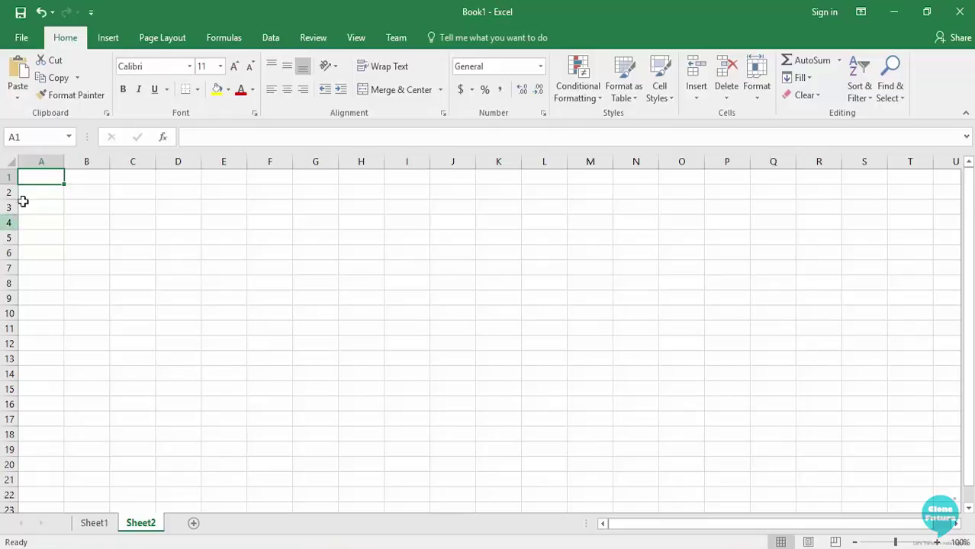
{"action": "left_click", "coordinate": [47, 194]}
{"action": "left_click", "coordinate": [42, 178]}
{"action": "left_click", "coordinate": [99, 526]}
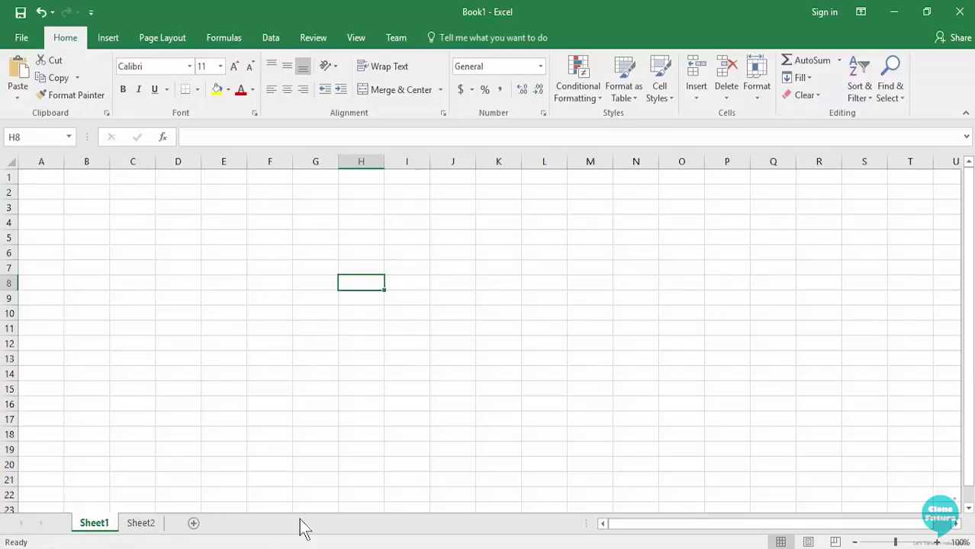
{"action": "left_click", "coordinate": [43, 200]}
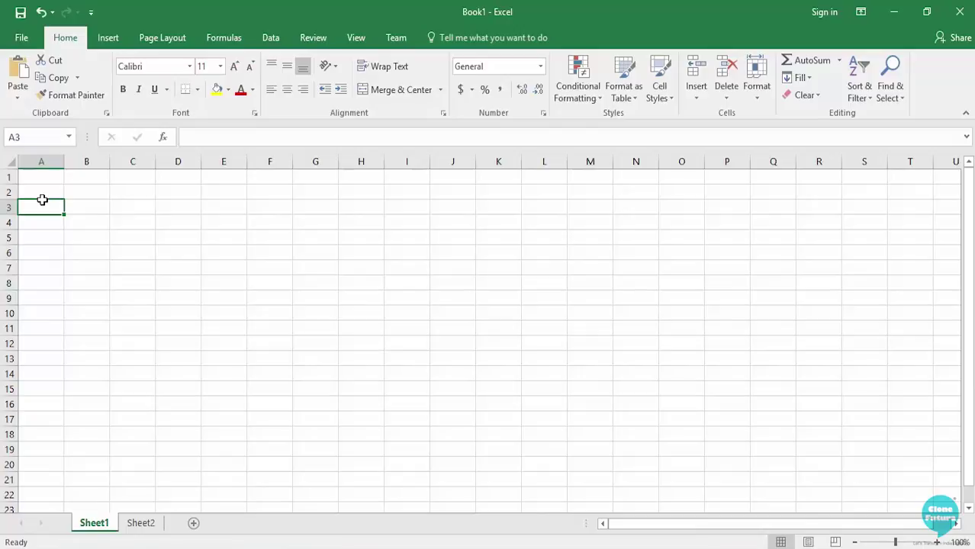